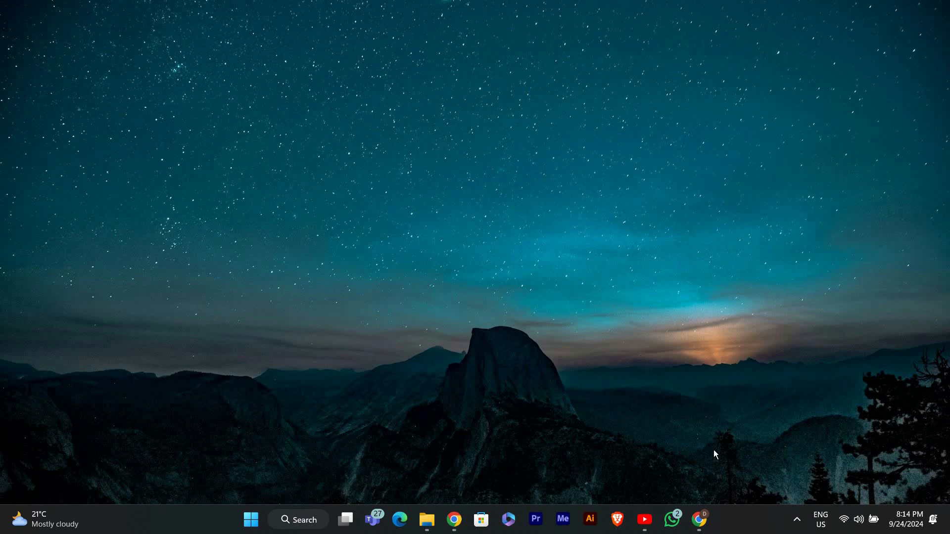
# Bring the Chrome Remote Desktop home page back on screen from the taskbar
pyautogui.click(700, 520)
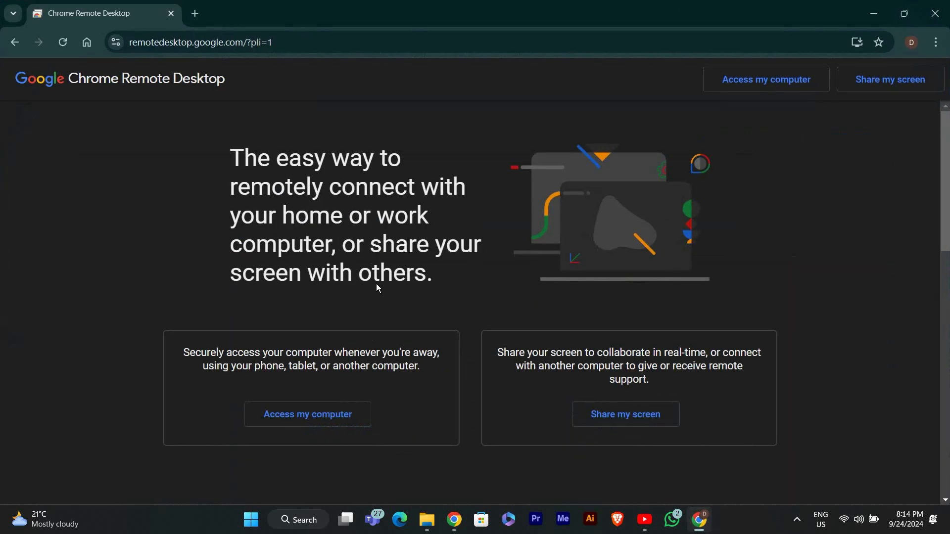
pyautogui.scroll(-3, 376, 286)
pyautogui.scroll(-3, 376, 286)
pyautogui.scroll(6, 376, 288)
pyautogui.scroll(-5, 421, 326)
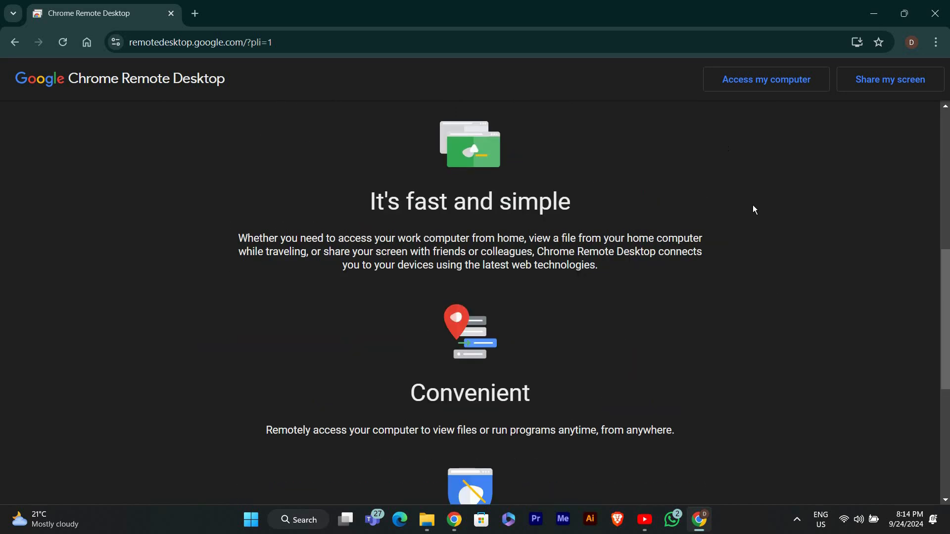
pyautogui.scroll(4, 796, 147)
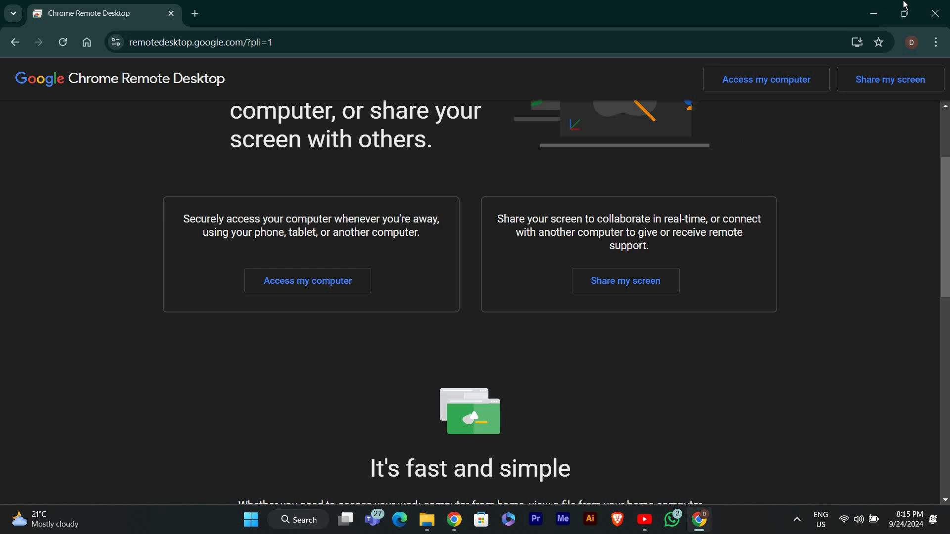
# Browse File Explorer into C:\Users\Administrator\AppData\Local with the browser minimised
pyautogui.click(871, 15)
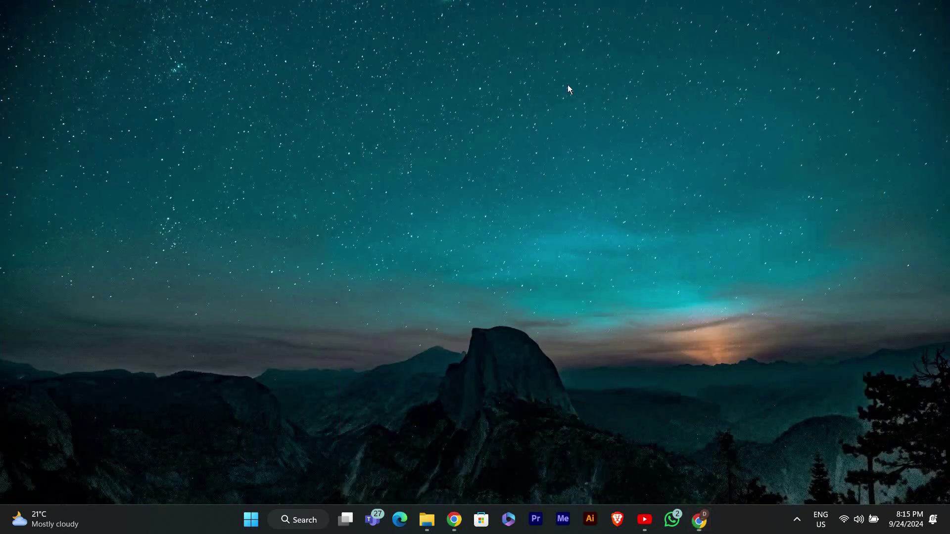
pyautogui.click(426, 520)
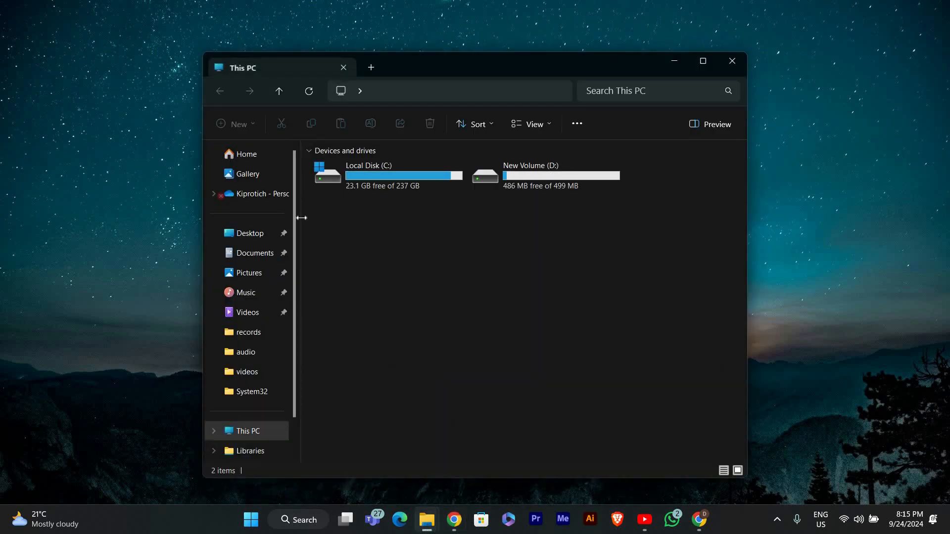
pyautogui.doubleClick(361, 188)
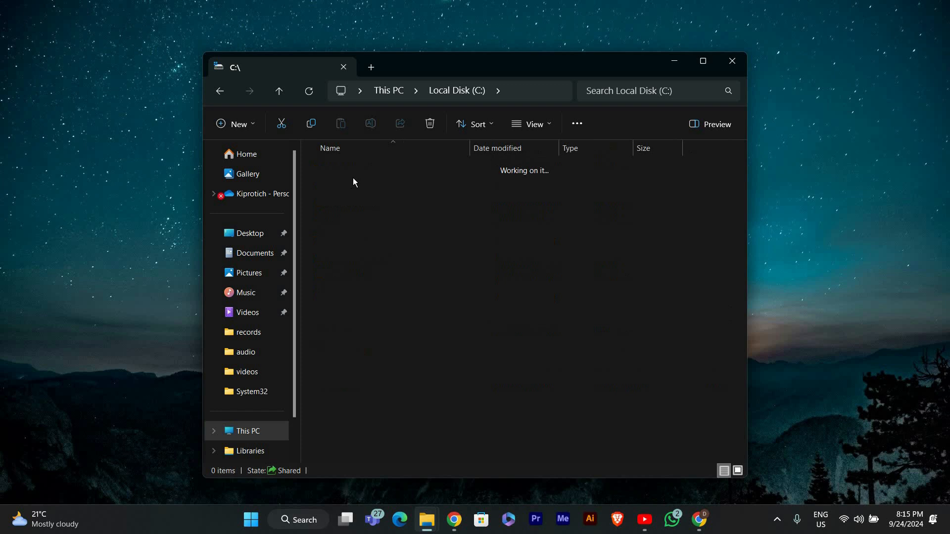
pyautogui.doubleClick(357, 168)
pyautogui.doubleClick(361, 242)
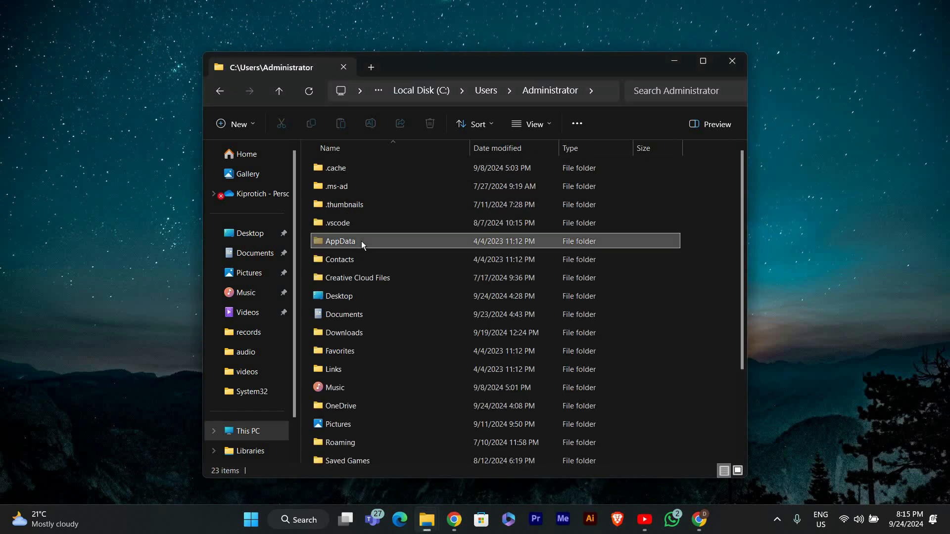
pyautogui.doubleClick(369, 174)
pyautogui.scroll(-5, 371, 236)
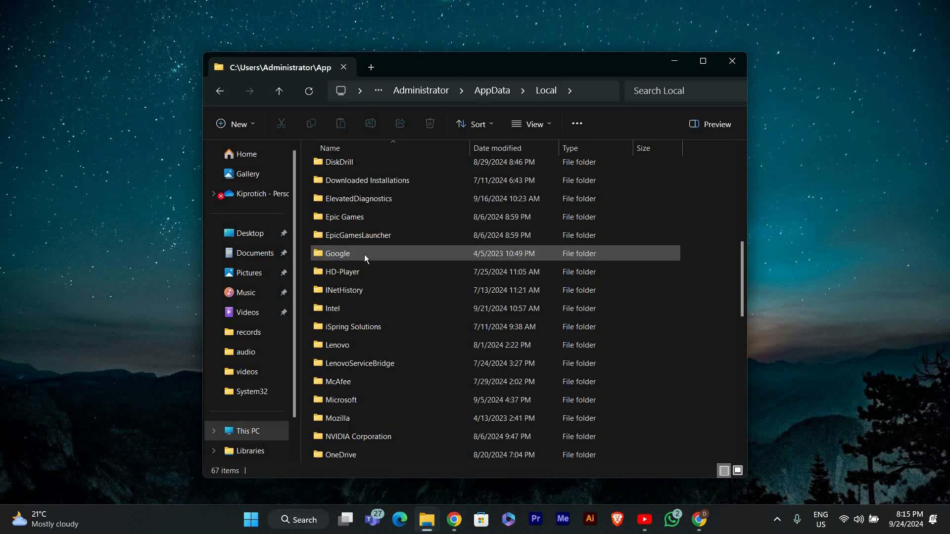
# Reach Google\Chrome\User Data\Default and select the remoteaccesshostallowclientpairing folder
pyautogui.doubleClick(364, 255)
pyautogui.doubleClick(353, 171)
pyautogui.scroll(-2, 373, 200)
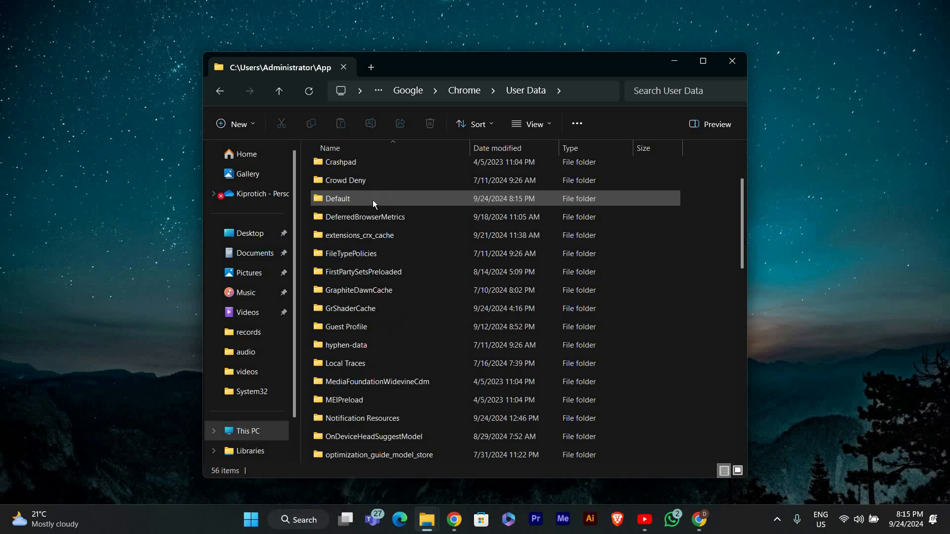
pyautogui.scroll(2, 445, 189)
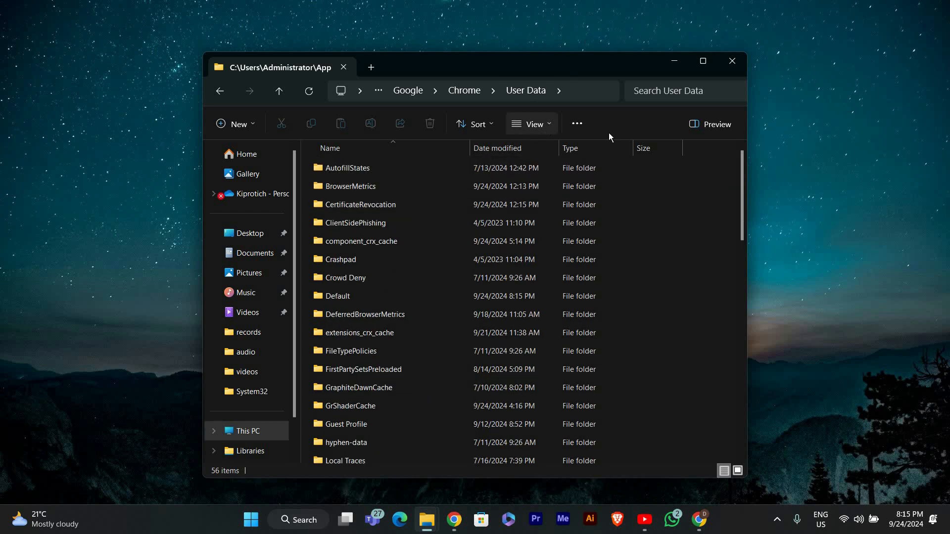
pyautogui.doubleClick(371, 289)
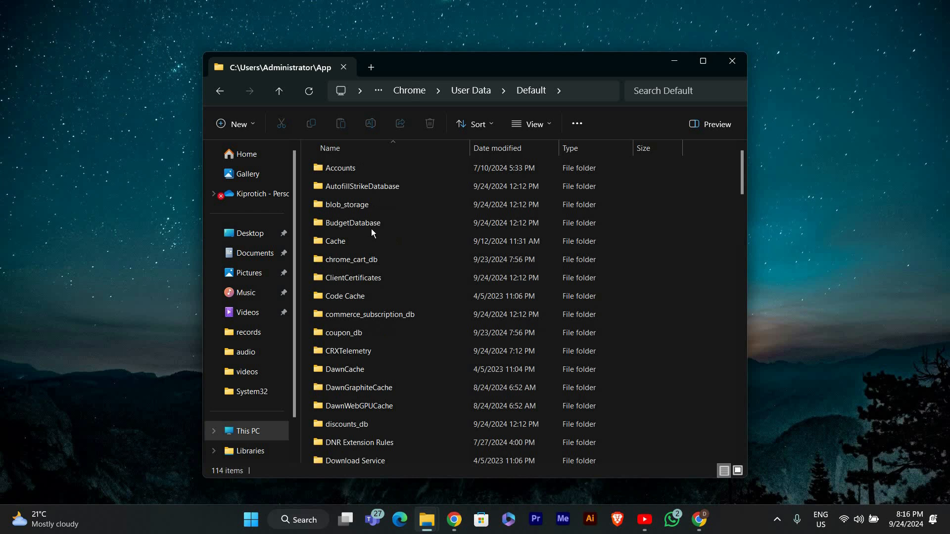
pyautogui.scroll(-3, 367, 264)
pyautogui.scroll(-9, 377, 295)
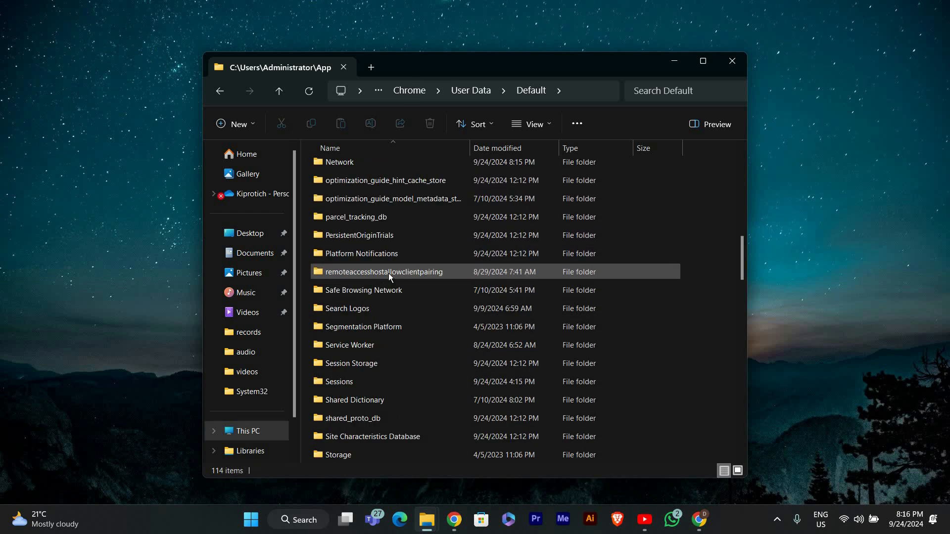
pyautogui.click(388, 273)
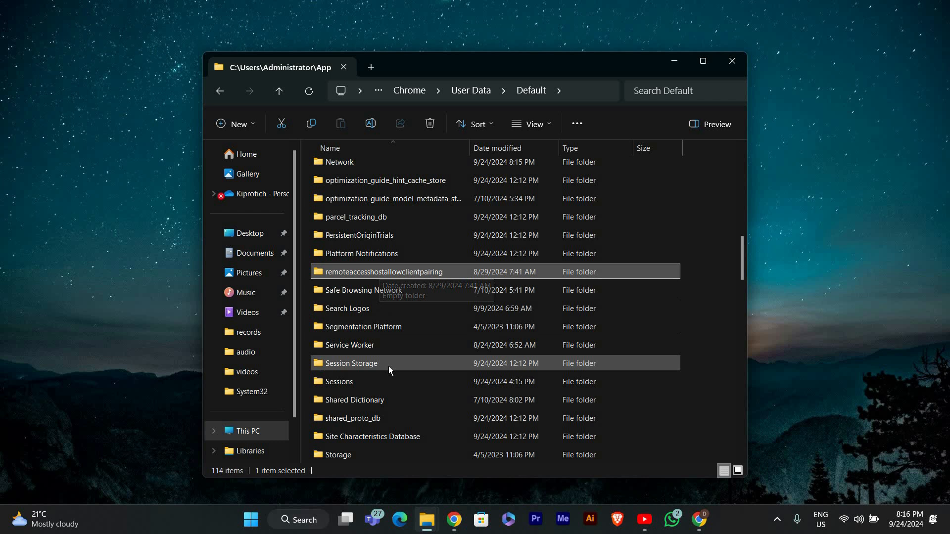
pyautogui.moveTo(389, 365)
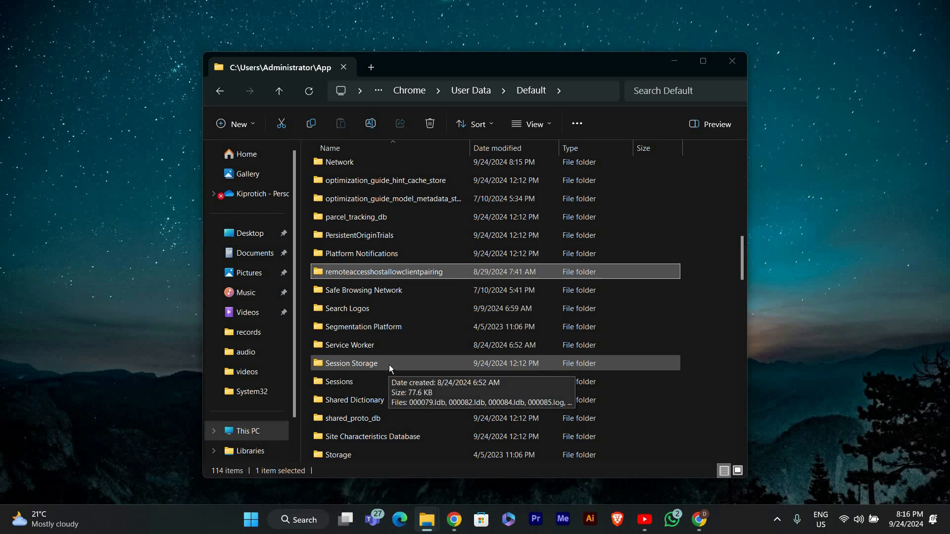
# Launch Registry Editor via the Run dialog with regedit
pyautogui.press('super+r')
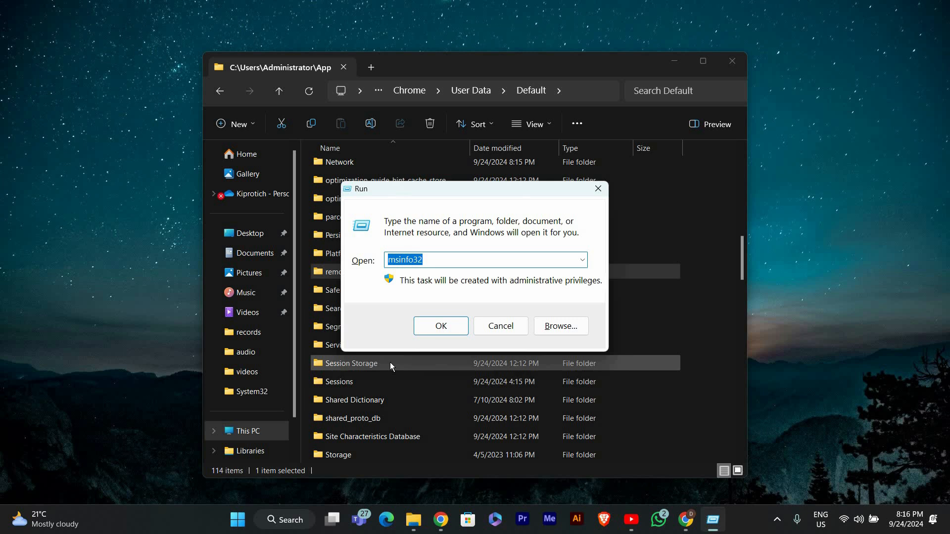
pyautogui.write('reg')
pyautogui.click(450, 275)
pyautogui.press('Return')
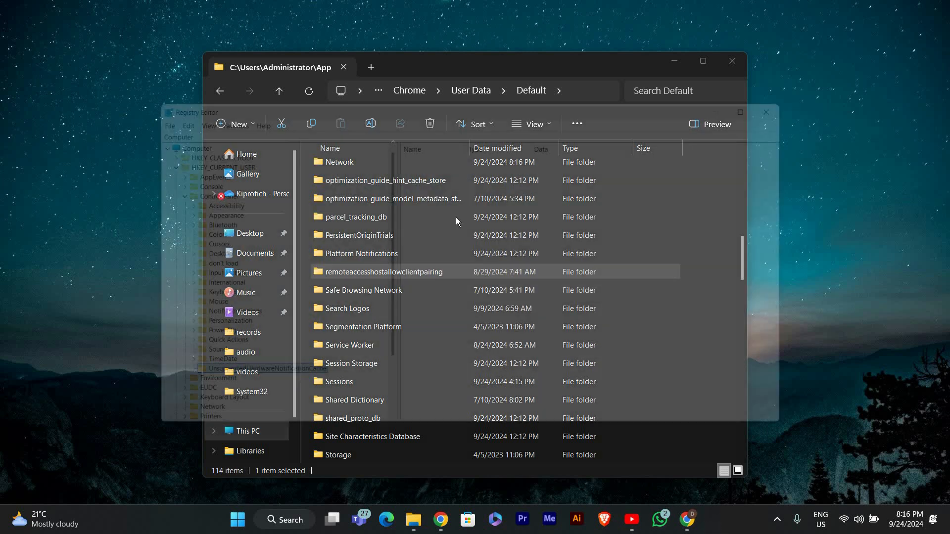
# Create a new DWORD named remoteaccesshostallowclientpairing under Policies\Google\Chrome
pyautogui.click(141, 157)
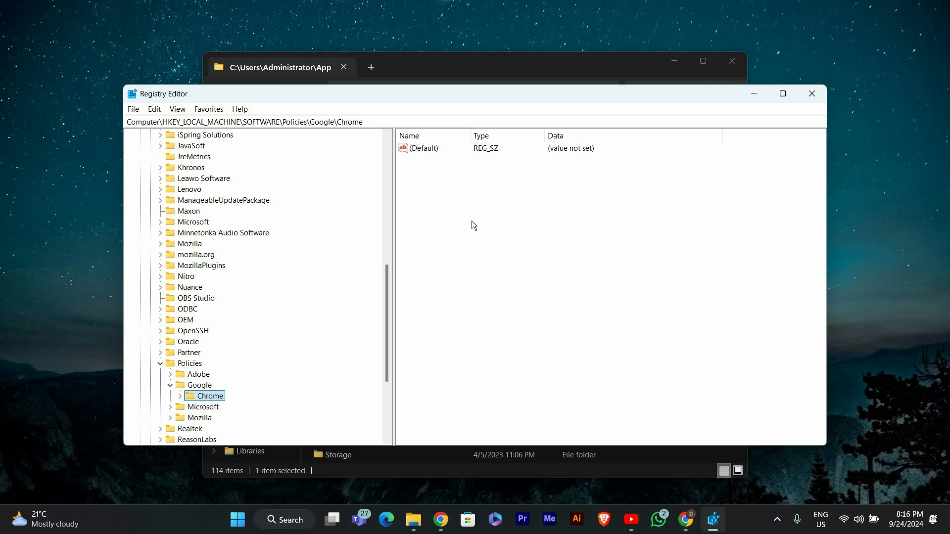
pyautogui.rightClick(503, 196)
pyautogui.moveTo(532, 203)
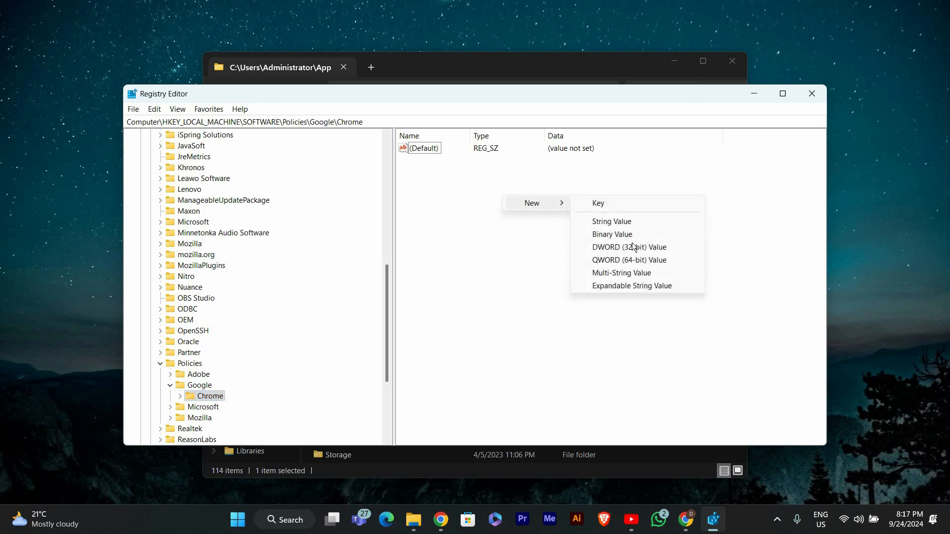
pyautogui.press('Return')
pyautogui.write('remoteaccesshostallowclientpairing')
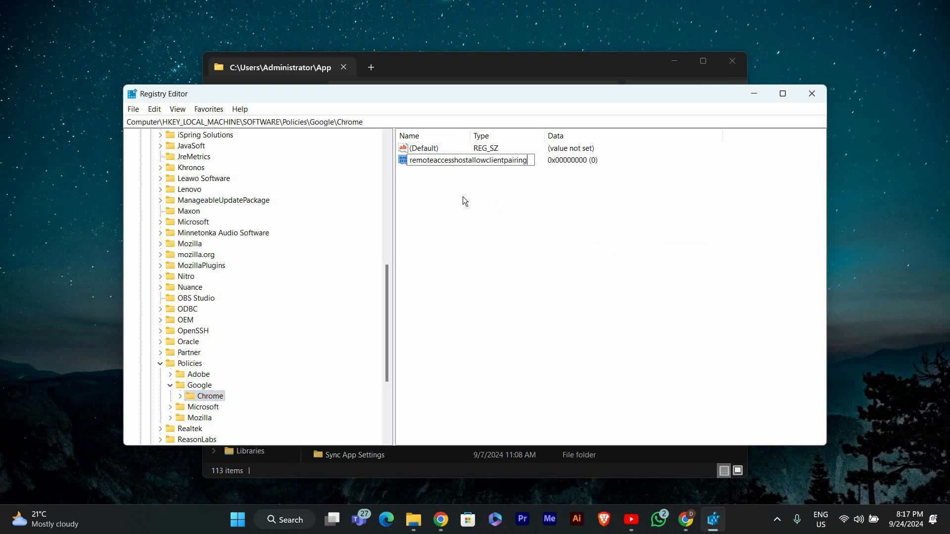
pyautogui.press('Return')
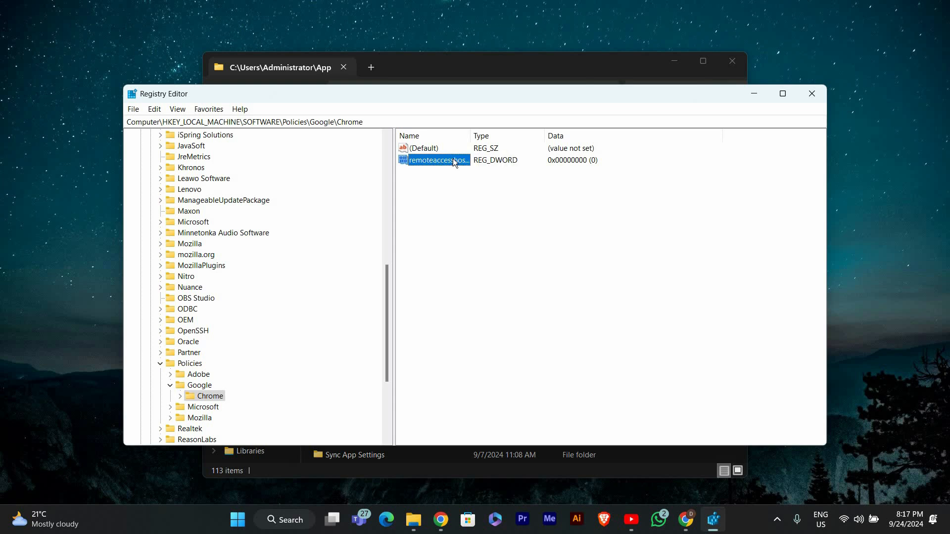
# Set the remoteaccesshostallowclientpairing value data to 1
pyautogui.doubleClick(452, 158)
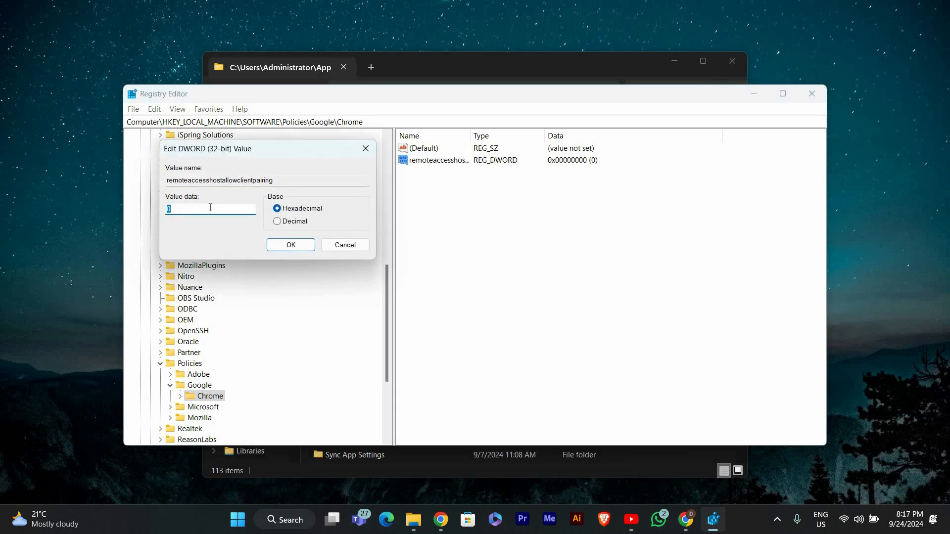
pyautogui.write('1')
pyautogui.click(306, 246)
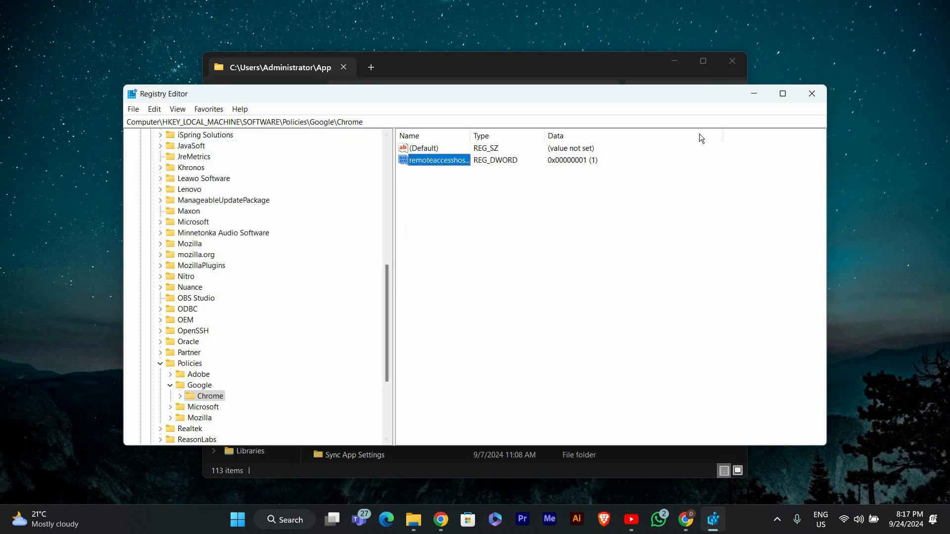
# Close Registry Editor, glance at the Chrome Remote Desktop page, then minimise Chrome and close File Explorer
pyautogui.click(809, 95)
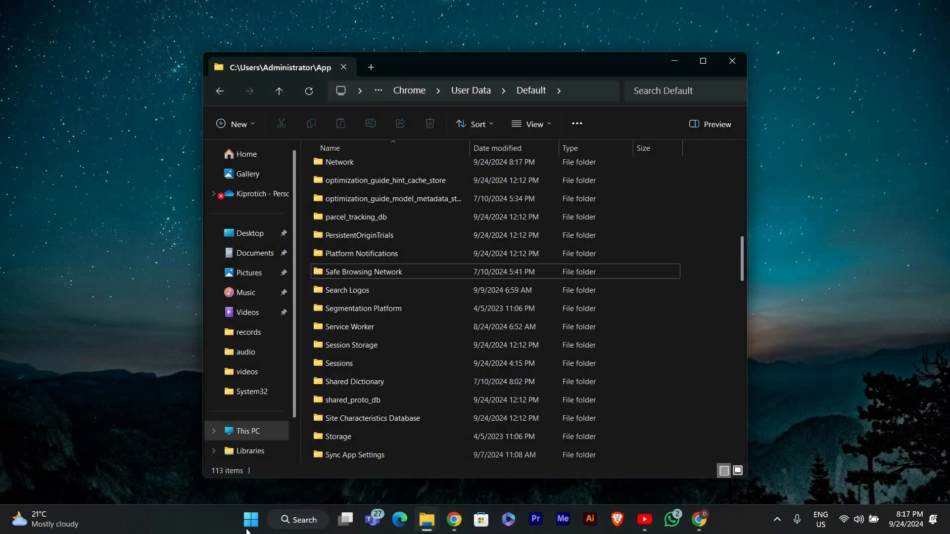
pyautogui.press('super')
pyautogui.click(778, 469)
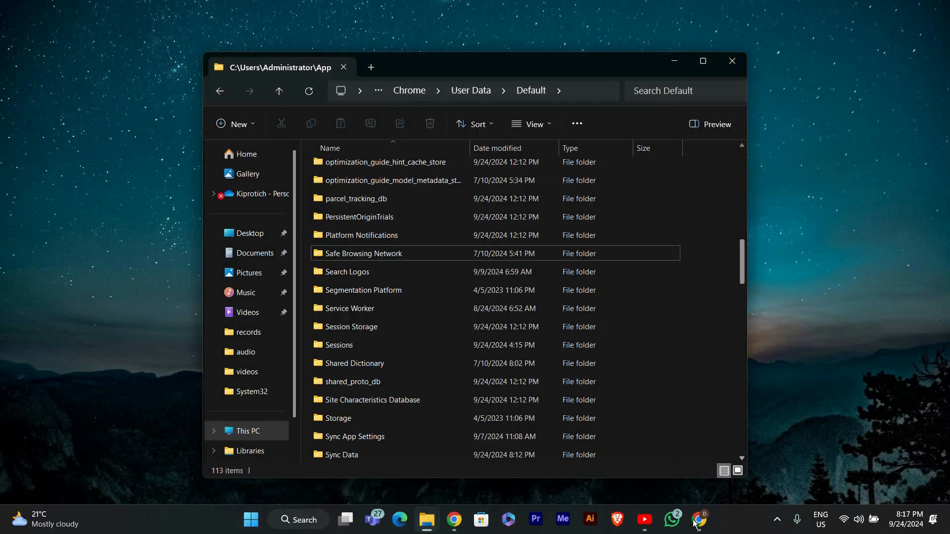
pyautogui.scroll(-1, 733, 317)
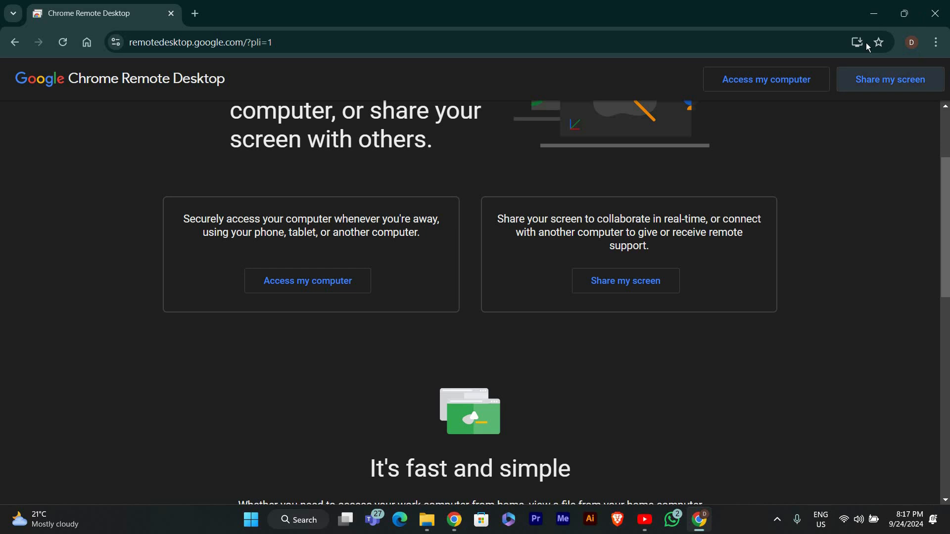
pyautogui.scroll(2, 760, 176)
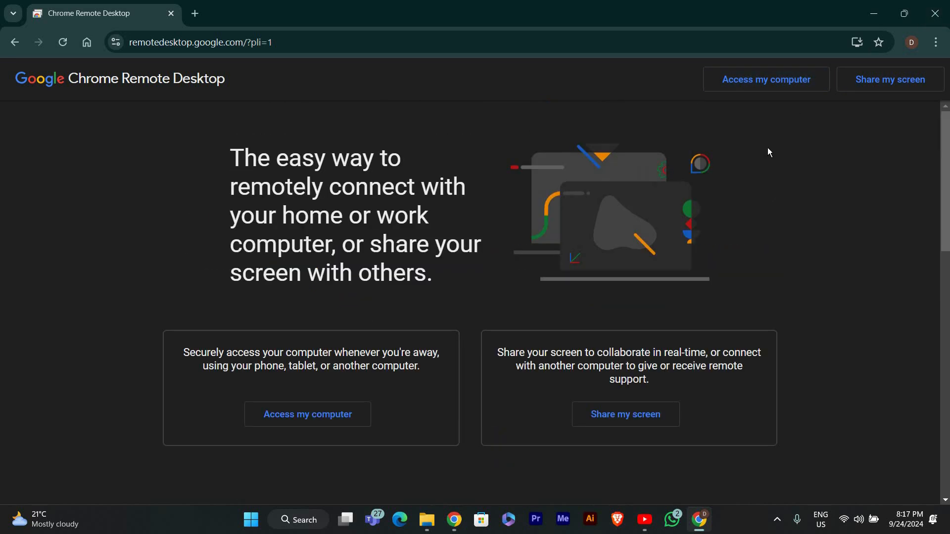
pyautogui.scroll(-6, 772, 156)
pyautogui.scroll(5, 771, 157)
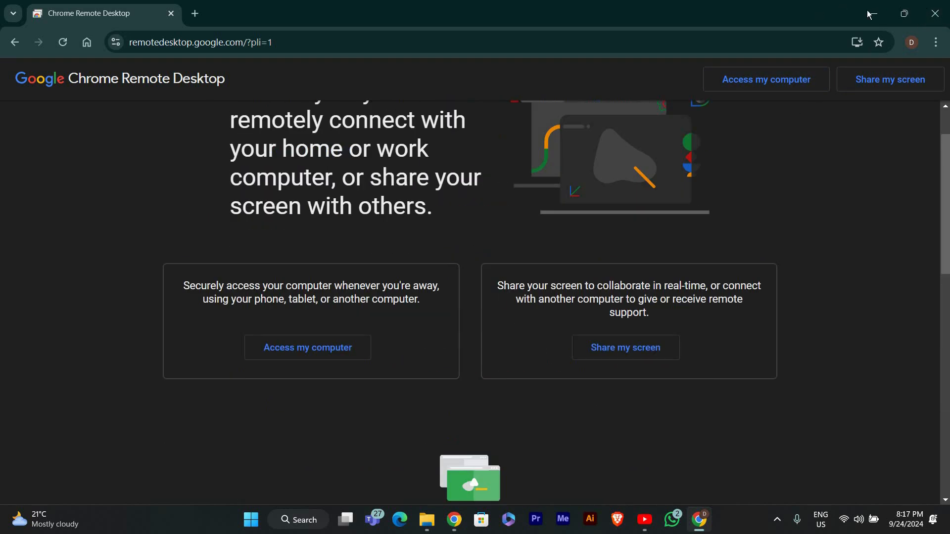
pyautogui.click(871, 13)
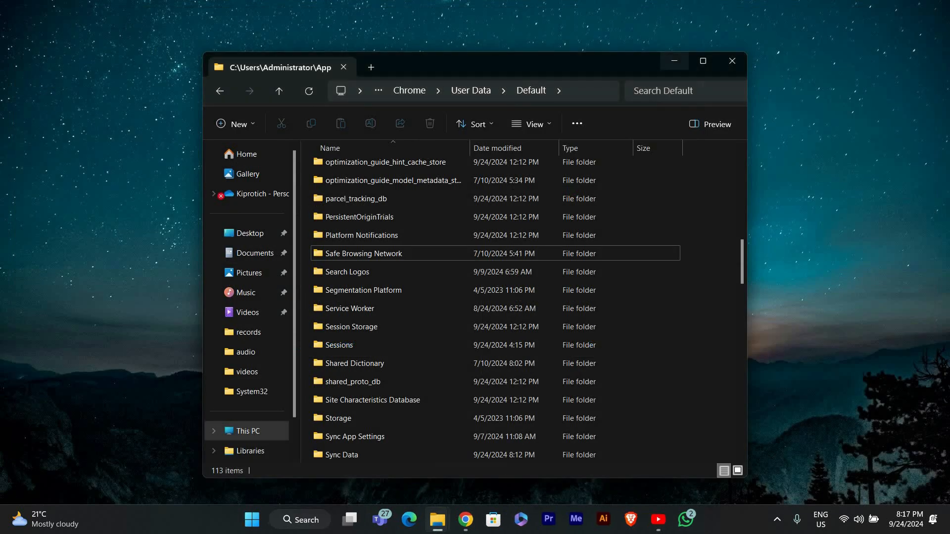
pyautogui.click(731, 61)
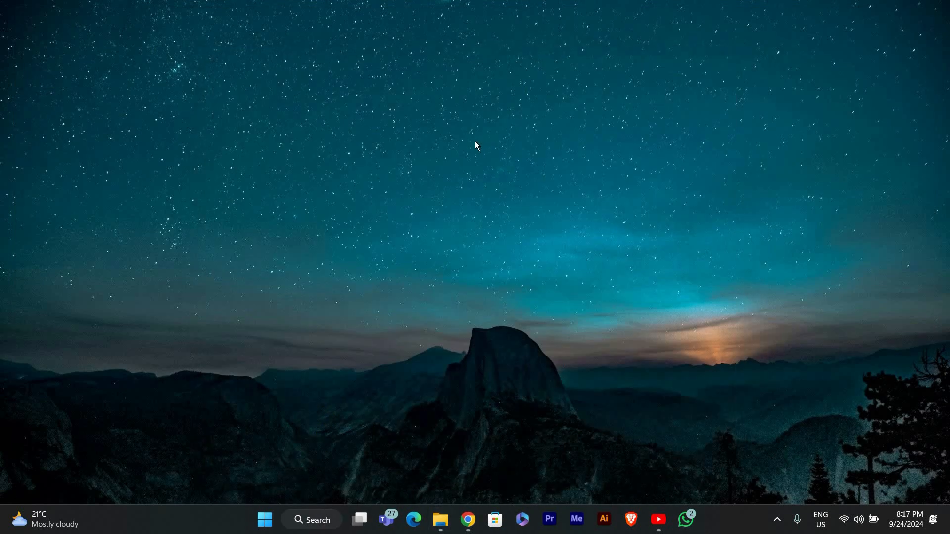